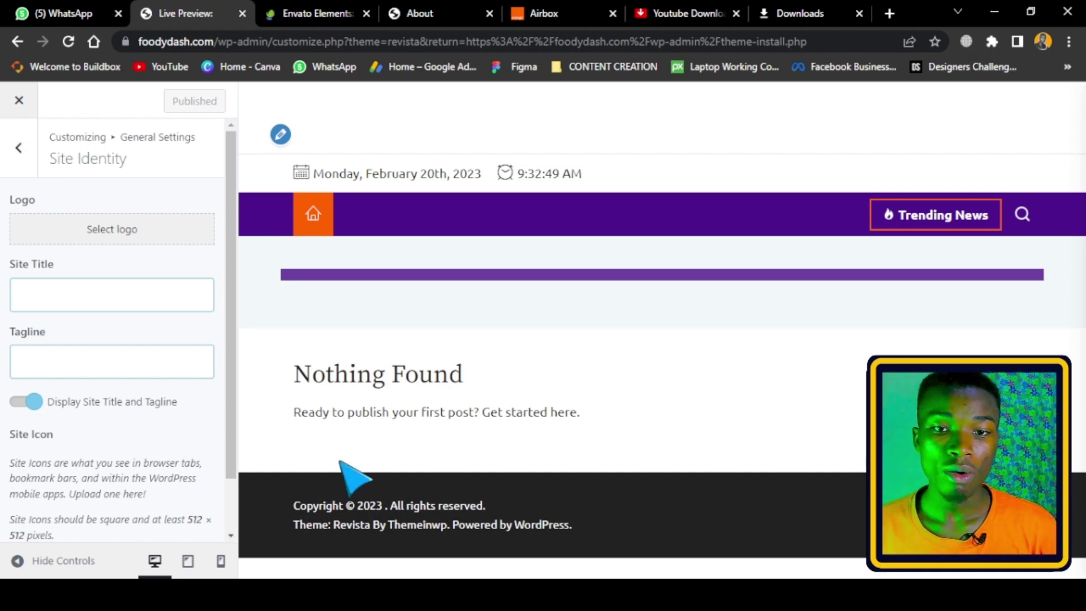
Switch to the About page preview and scroll down to the Our Partners logo carousel.
click(427, 15)
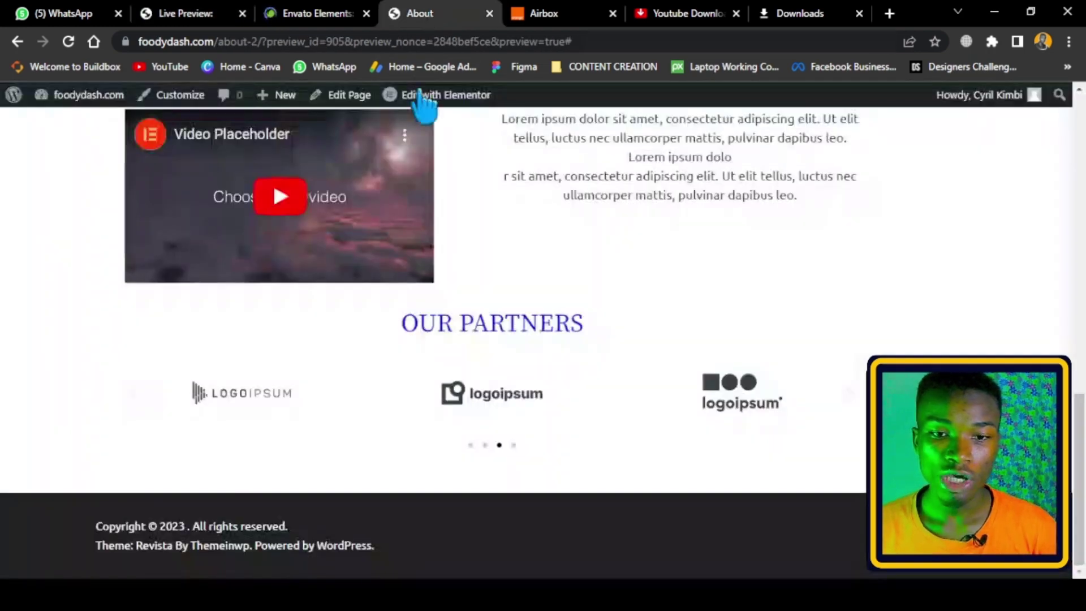
scroll(460, 314, up, 10)
scroll(455, 311, up, 5)
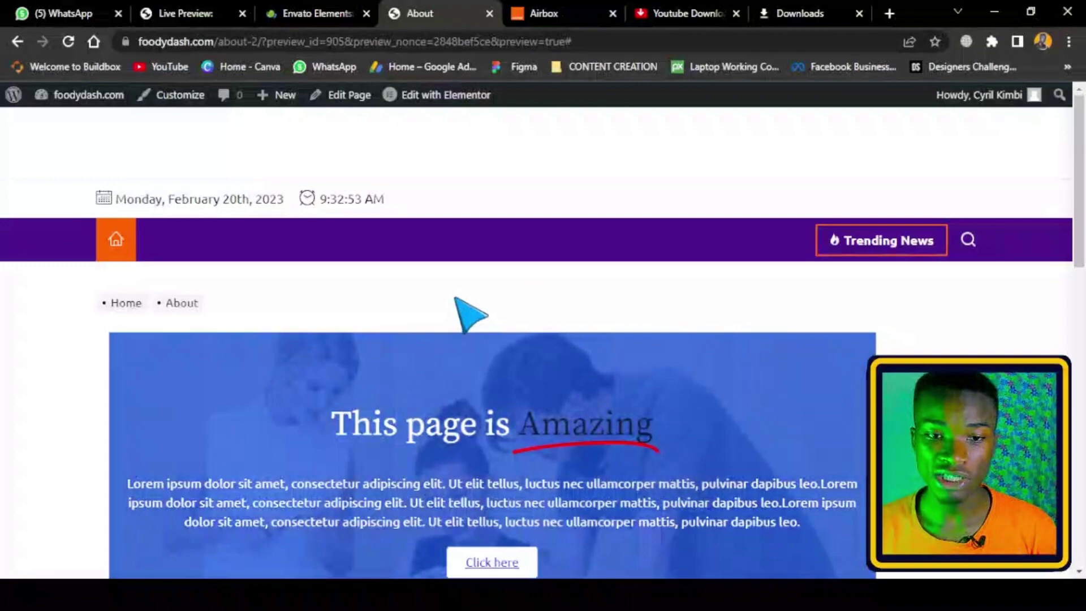
scroll(498, 396, down, 1)
scroll(565, 441, down, 3)
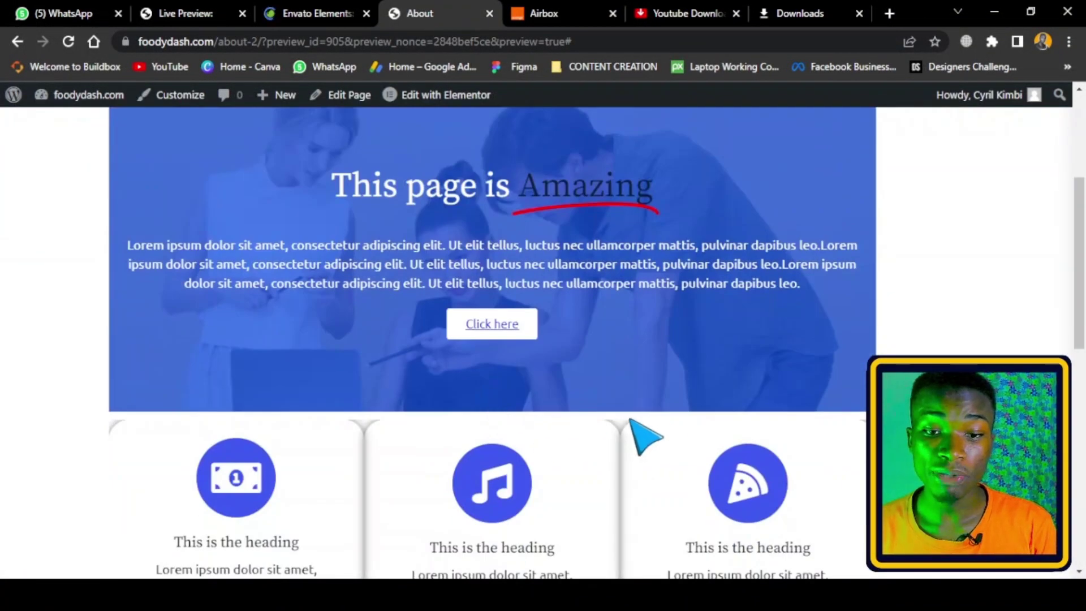
scroll(673, 441, up, 1)
scroll(673, 441, up, 4)
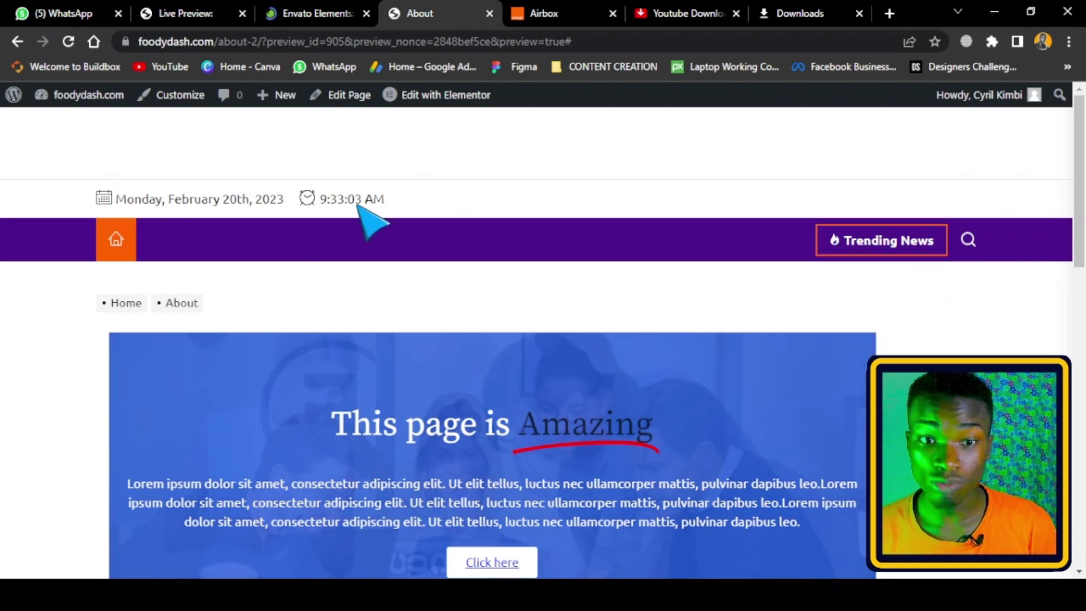
scroll(350, 209, down, 5)
scroll(374, 248, down, 7)
scroll(388, 275, down, 3)
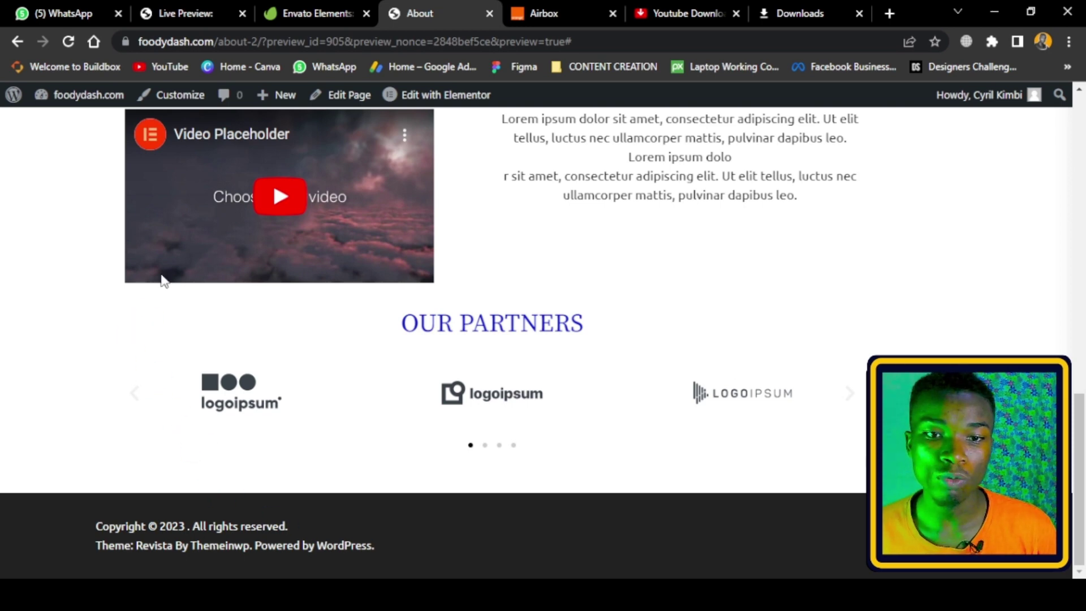
Browse the Envato Elements recommendations, then enter 'agency' in the search bar.
click(315, 10)
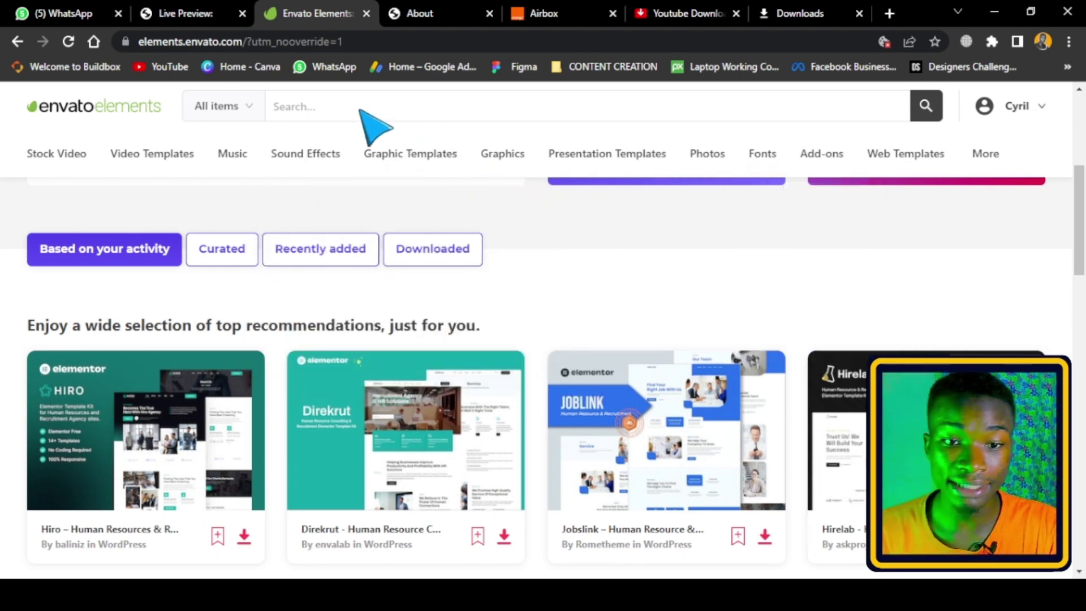
scroll(362, 113, down, 3)
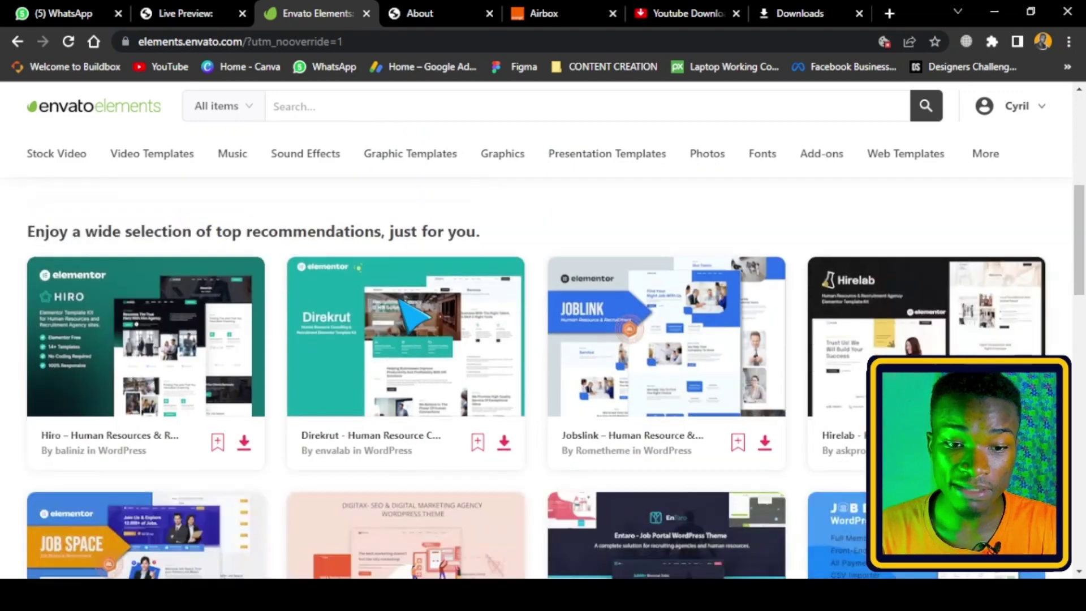
scroll(316, 254, down, 1)
scroll(284, 340, down, 2)
scroll(670, 351, down, 3)
scroll(727, 359, down, 3)
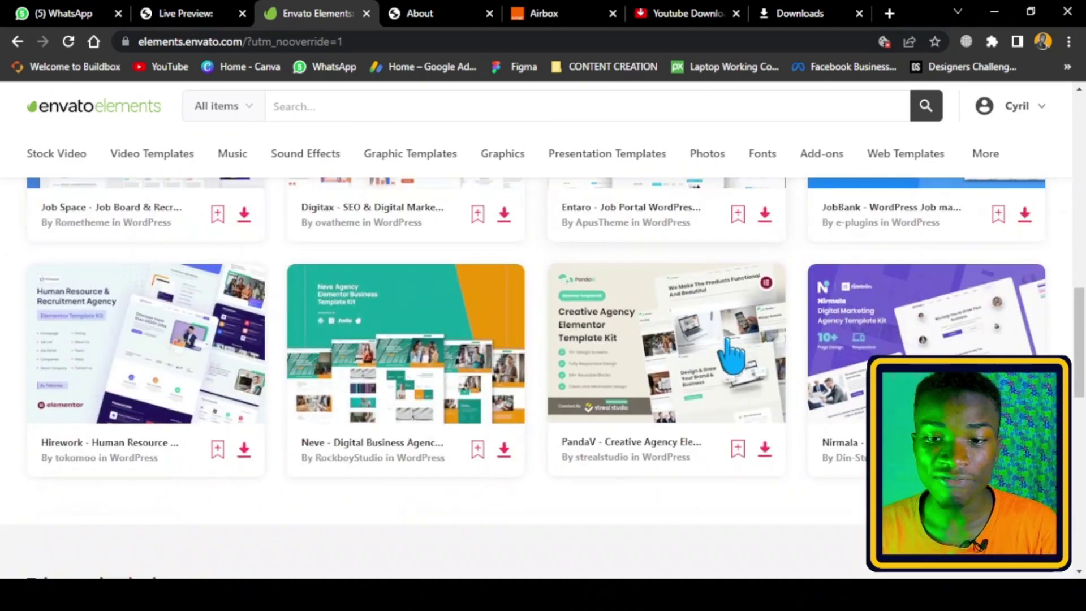
scroll(732, 351, down, 2)
scroll(270, 201, up, 7)
scroll(270, 200, up, 7)
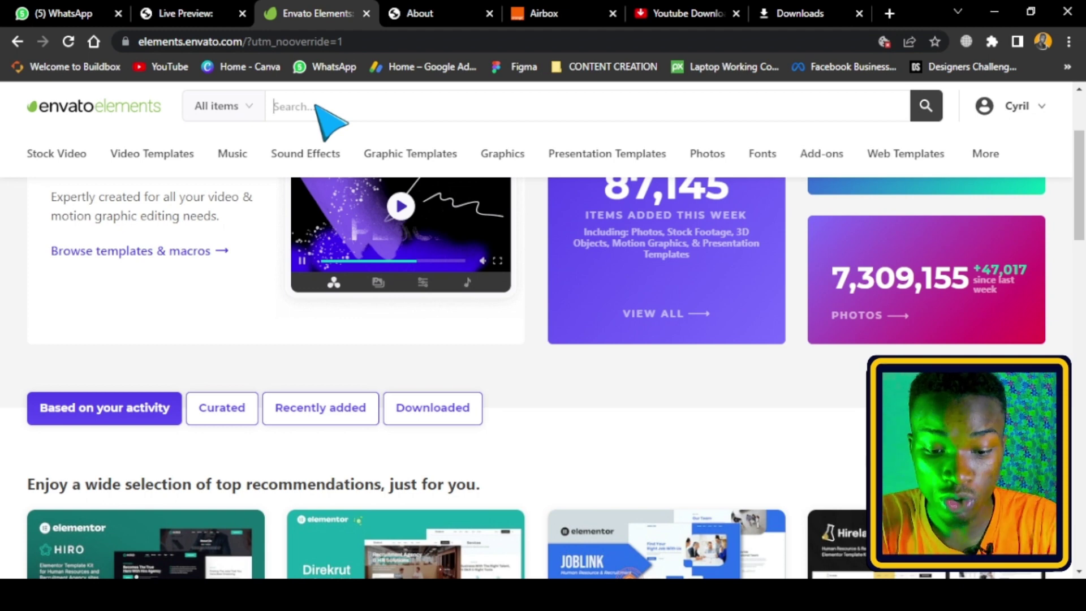
text(agency)
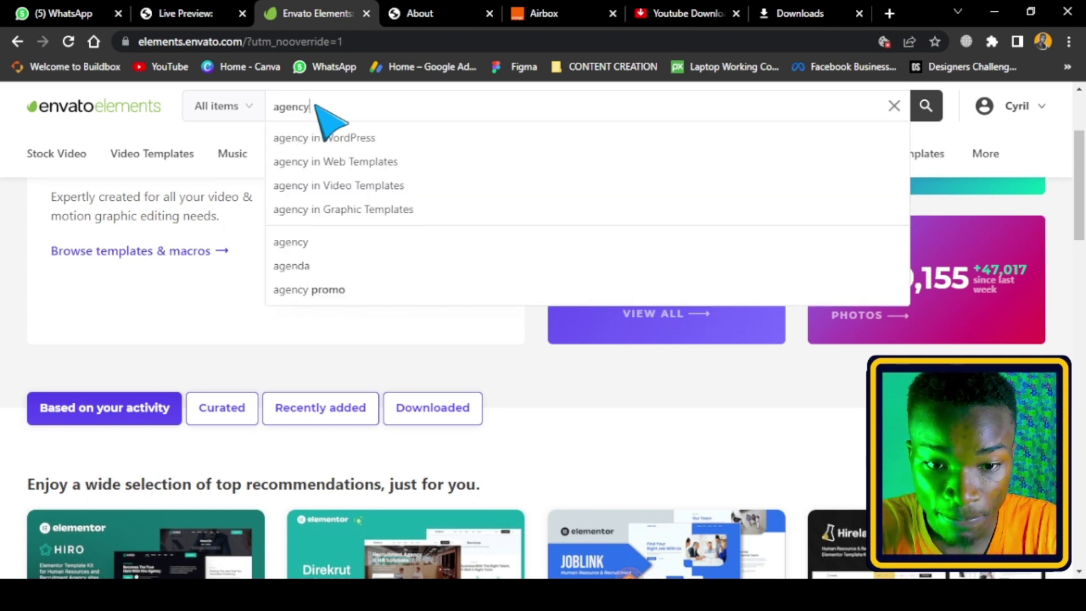
Choose the 'agency in WordPress' suggestion to search WordPress items only.
click(378, 144)
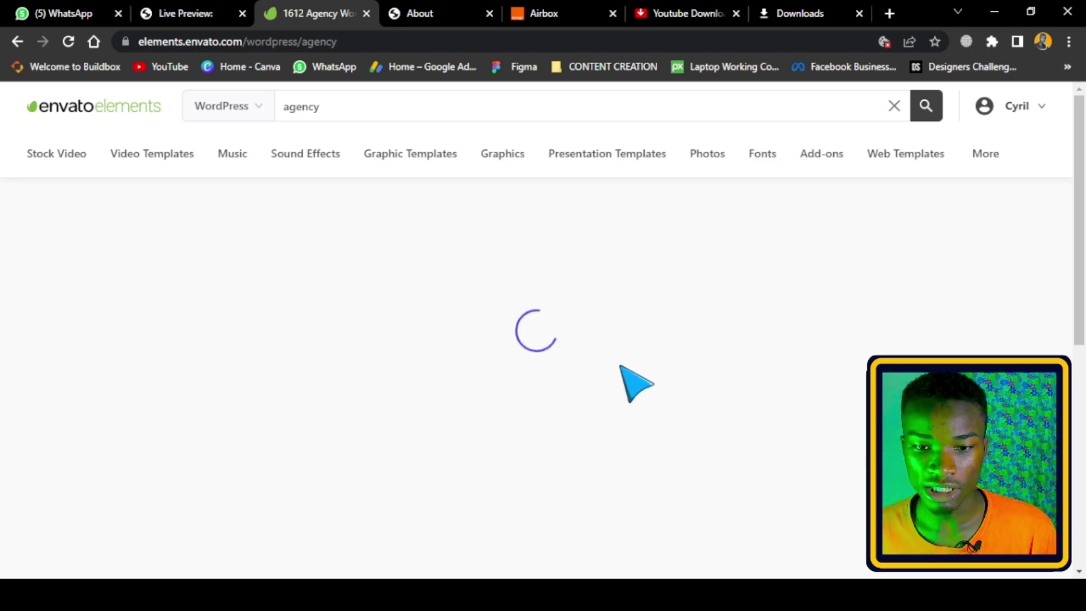
Return to the About page preview and scroll up to the 'This page is Amazing' banner.
click(449, 23)
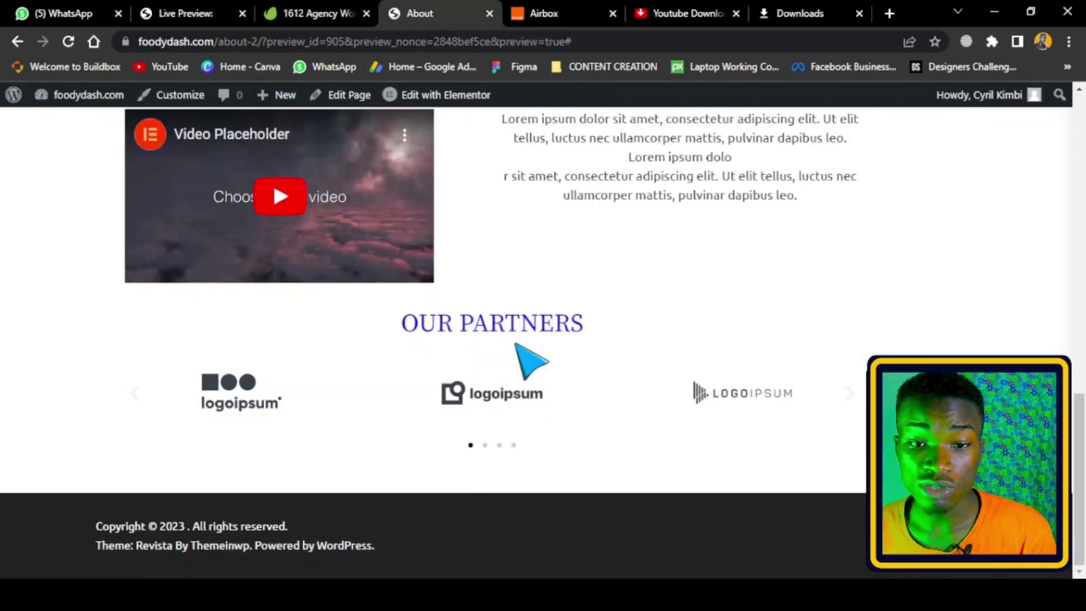
scroll(530, 361, up, 4)
scroll(528, 356, up, 5)
scroll(529, 354, up, 1)
scroll(543, 300, up, 4)
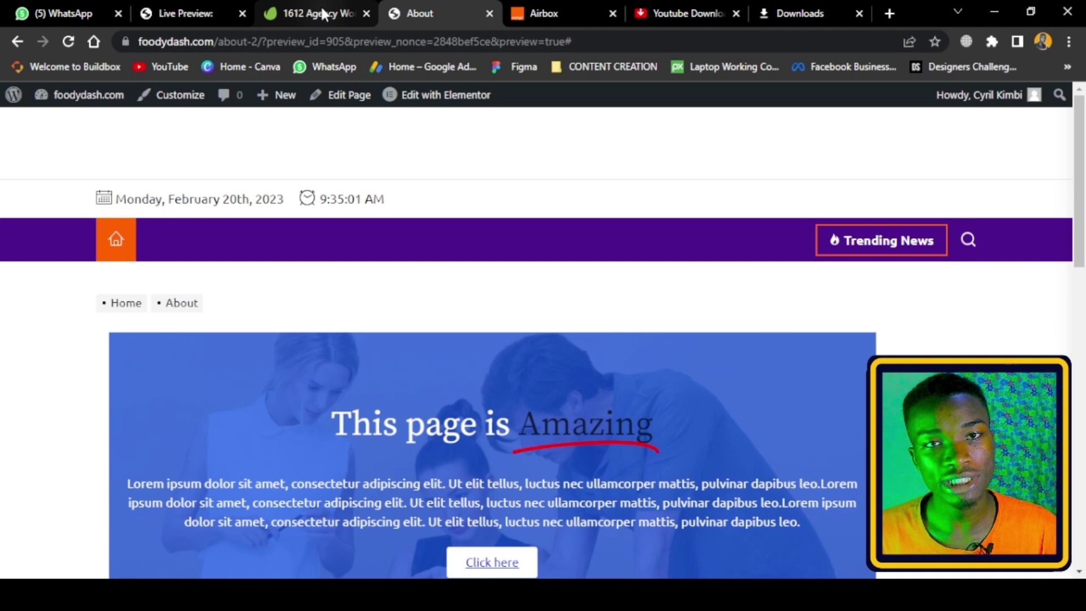
Return to the Envato agency WordPress results and skim the top templates.
click(323, 14)
scroll(590, 347, down, 3)
scroll(594, 346, down, 1)
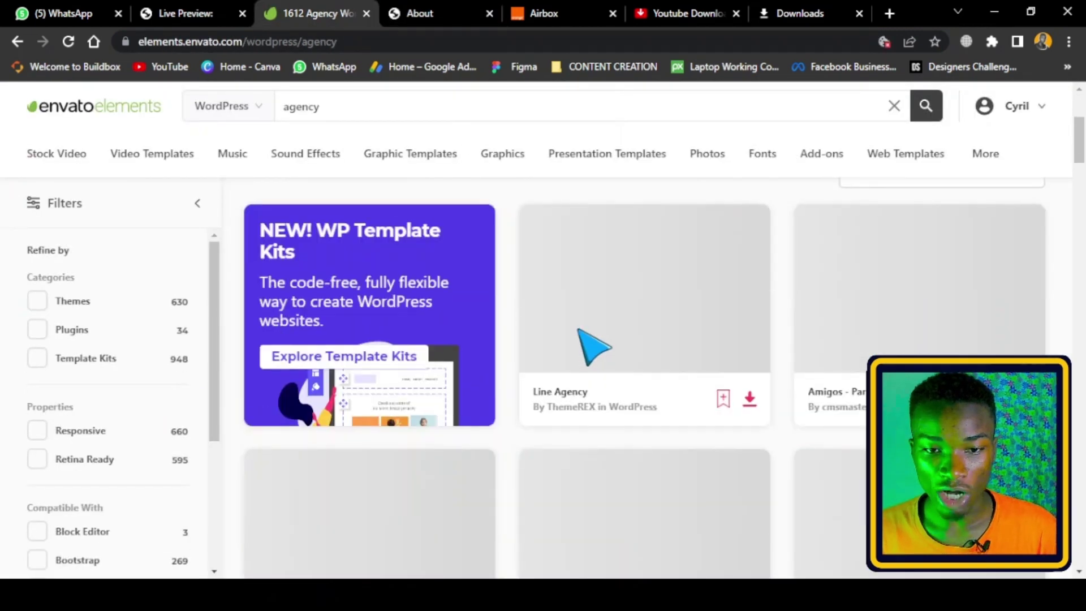
scroll(582, 345, down, 2)
scroll(605, 344, up, 3)
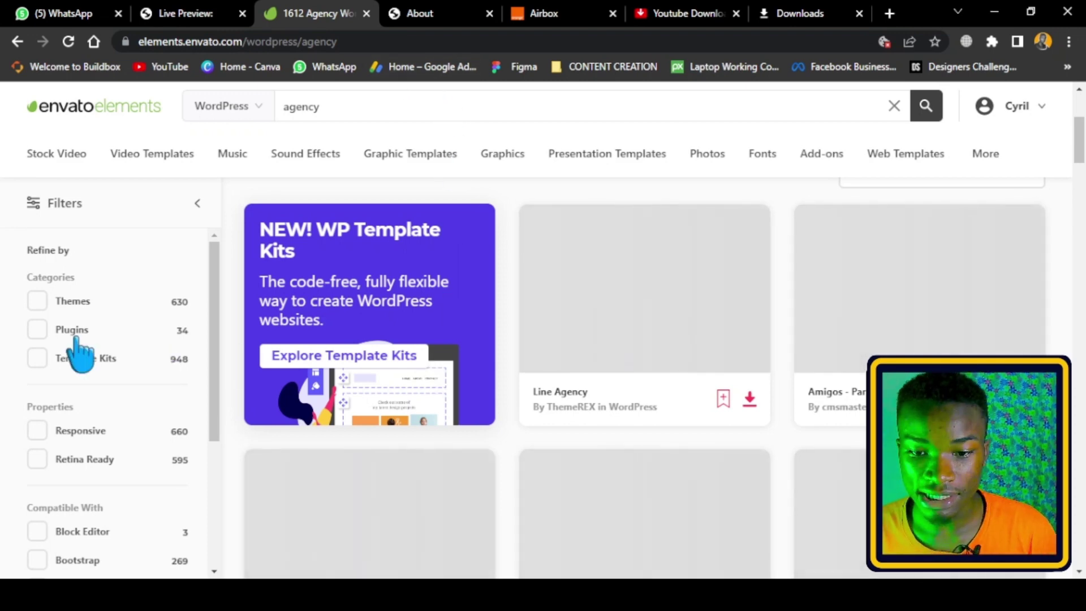
scroll(722, 327, down, 2)
scroll(716, 356, down, 2)
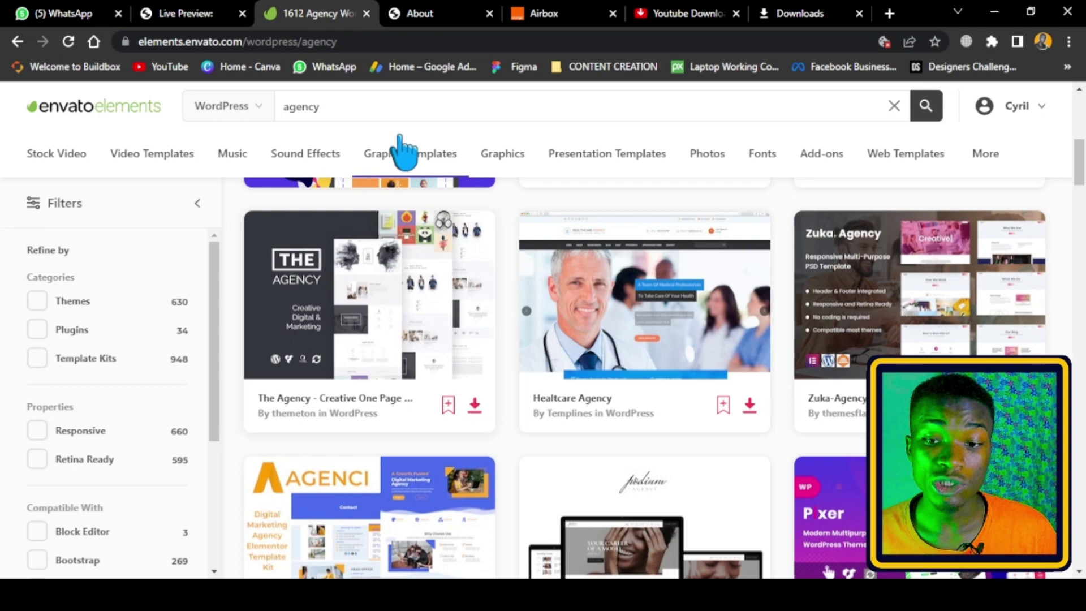
Scroll further down the results to the PartyMaker, Beorx and Syner templates.
scroll(875, 297, down, 2)
scroll(890, 334, down, 3)
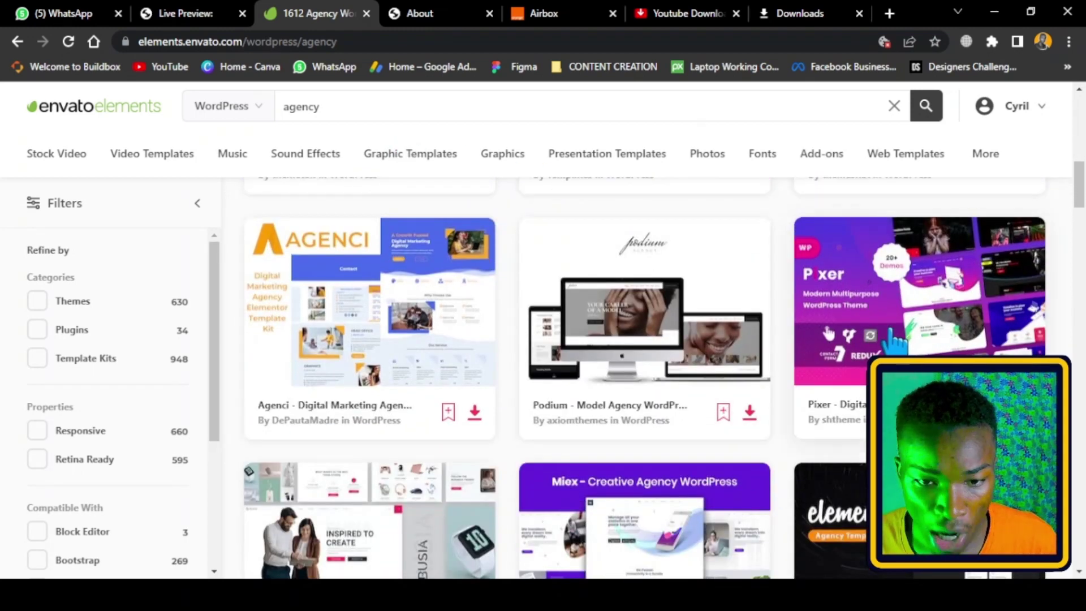
scroll(893, 340, down, 2)
scroll(892, 339, down, 1)
scroll(890, 341, down, 4)
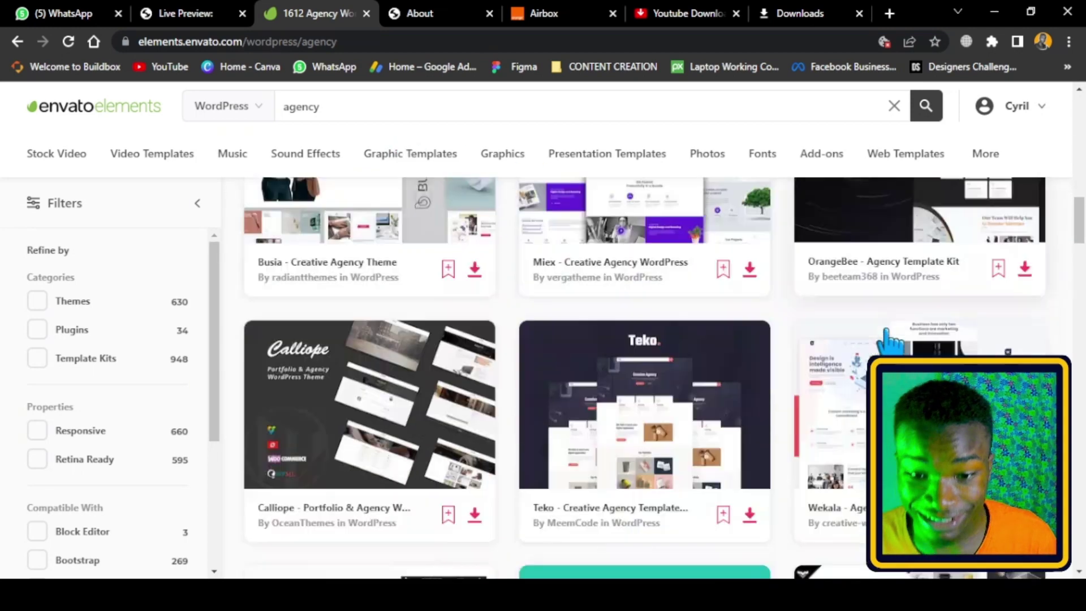
scroll(891, 341, down, 5)
scroll(891, 341, down, 2)
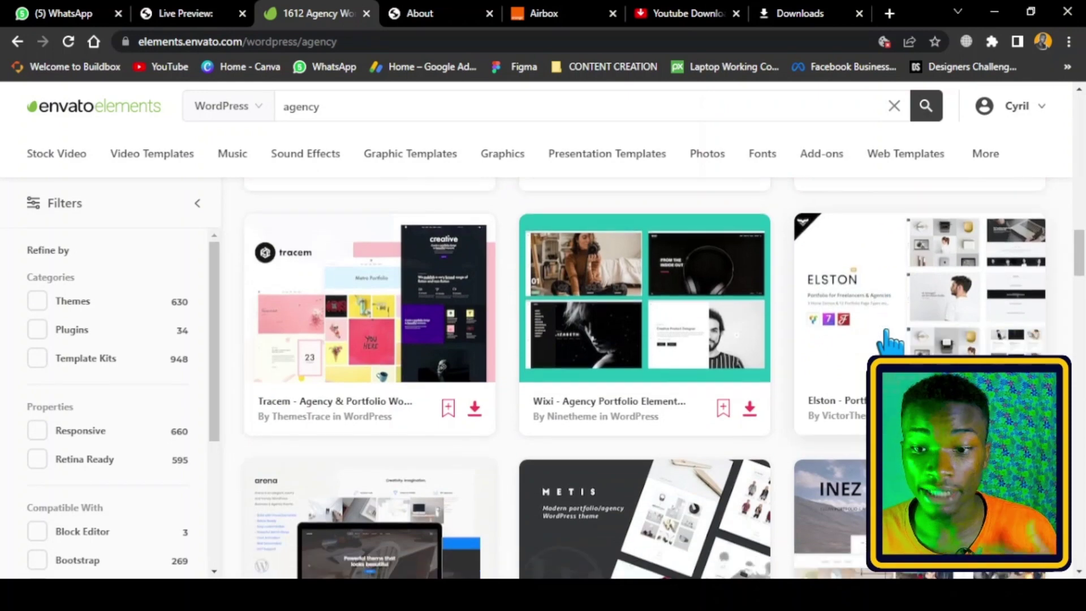
scroll(891, 341, down, 5)
scroll(891, 341, down, 3)
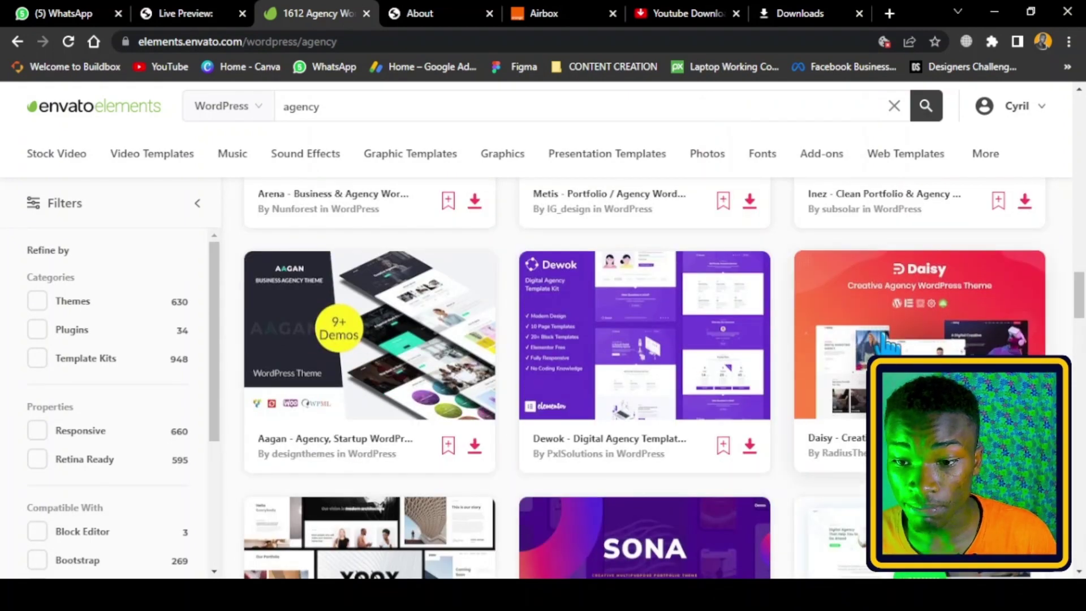
scroll(752, 440, down, 5)
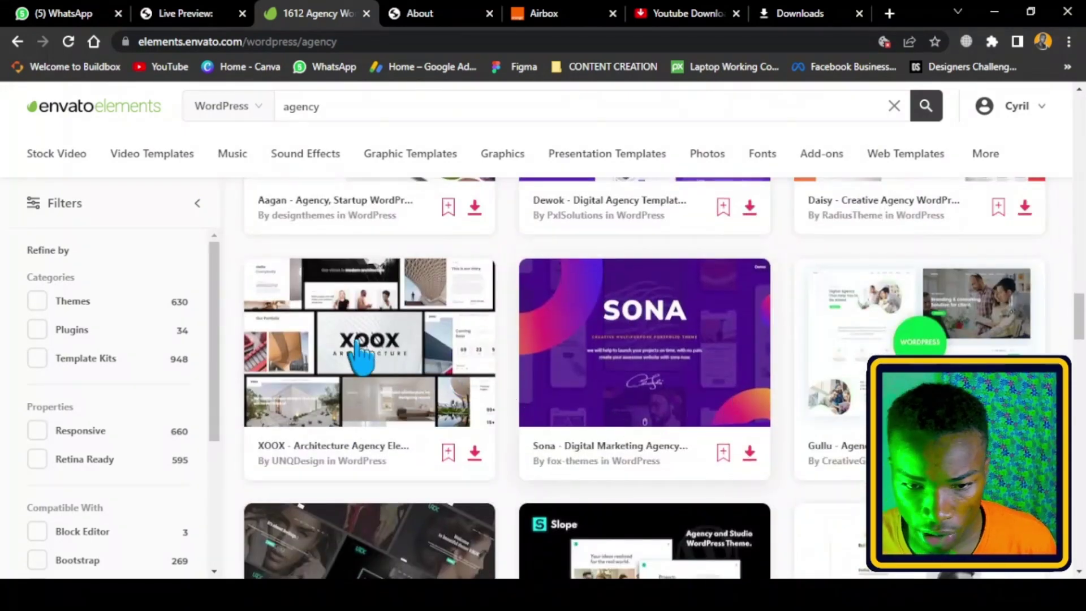
scroll(453, 323, down, 5)
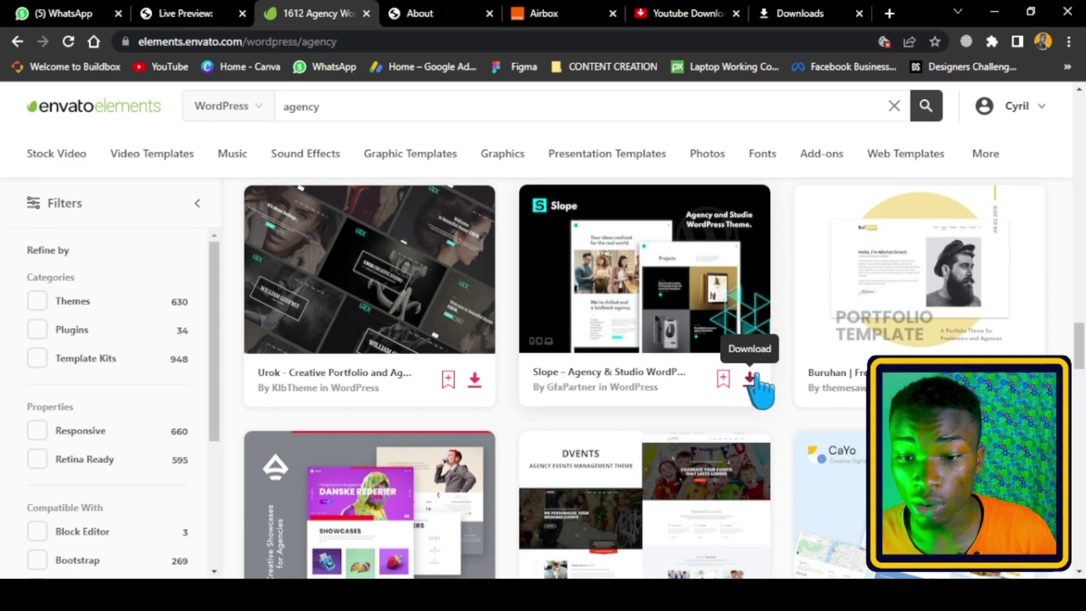
scroll(679, 408, down, 5)
scroll(825, 396, up, 4)
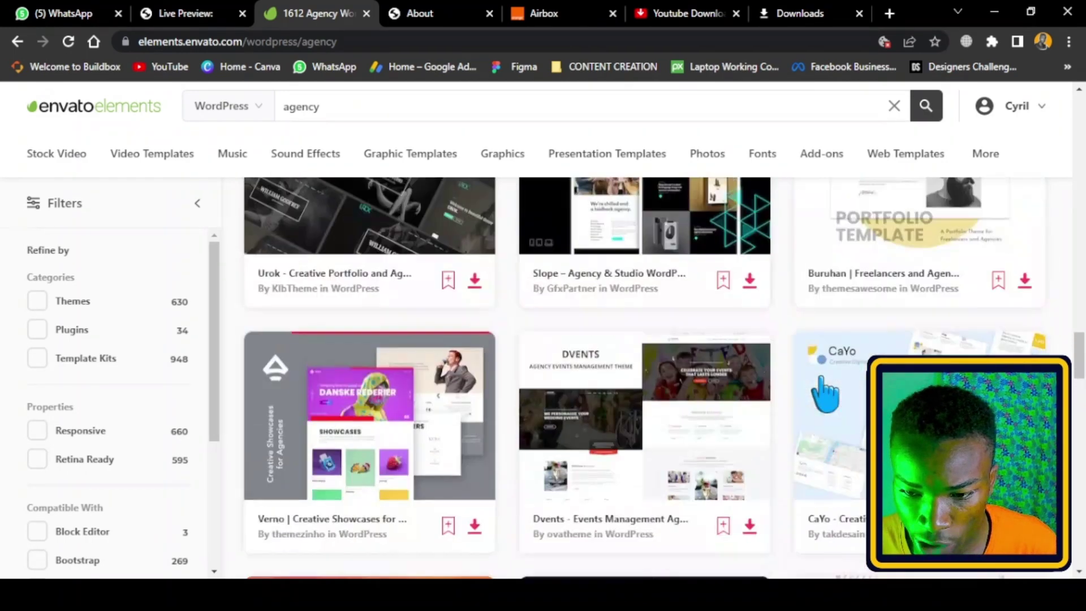
scroll(826, 385, up, 4)
scroll(826, 384, up, 7)
scroll(825, 385, down, 3)
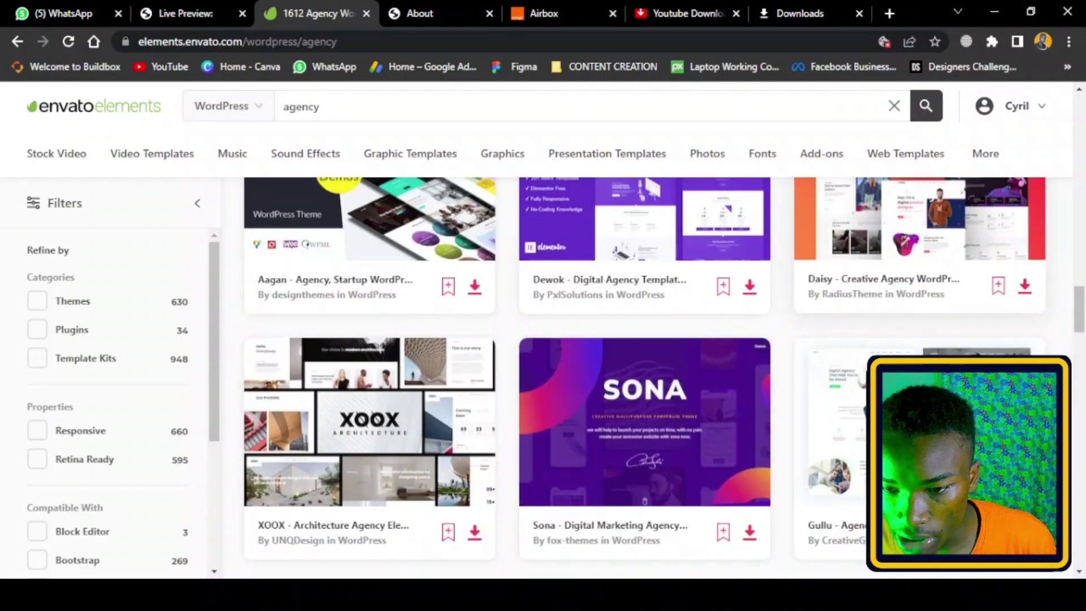
scroll(645, 379, down, 6)
scroll(645, 379, down, 6)
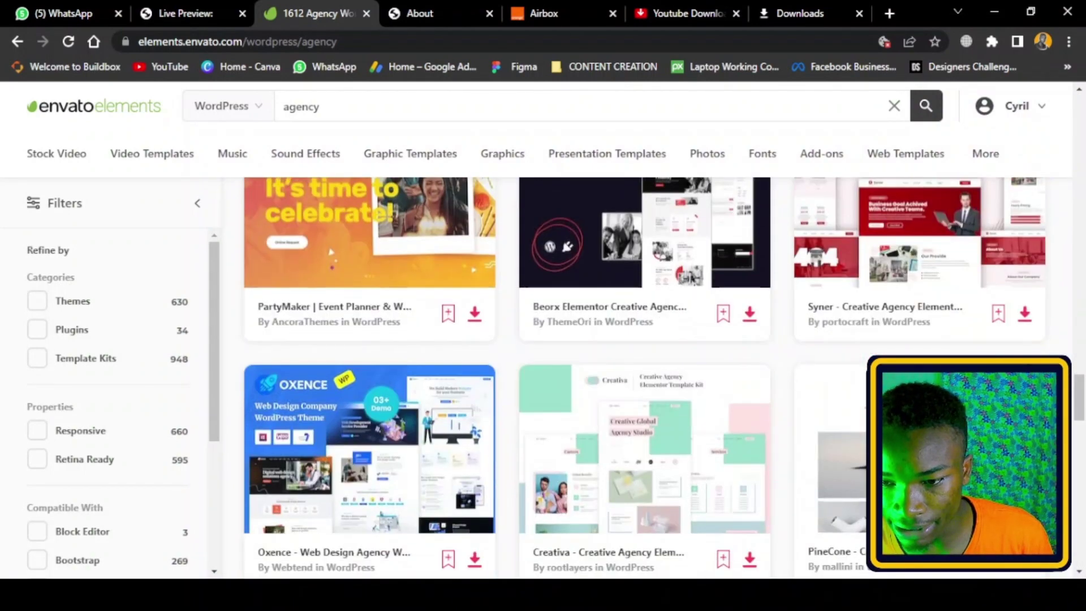
Try downloading the Syner kit into the 'wordpress' project, then reload after the error.
click(1026, 314)
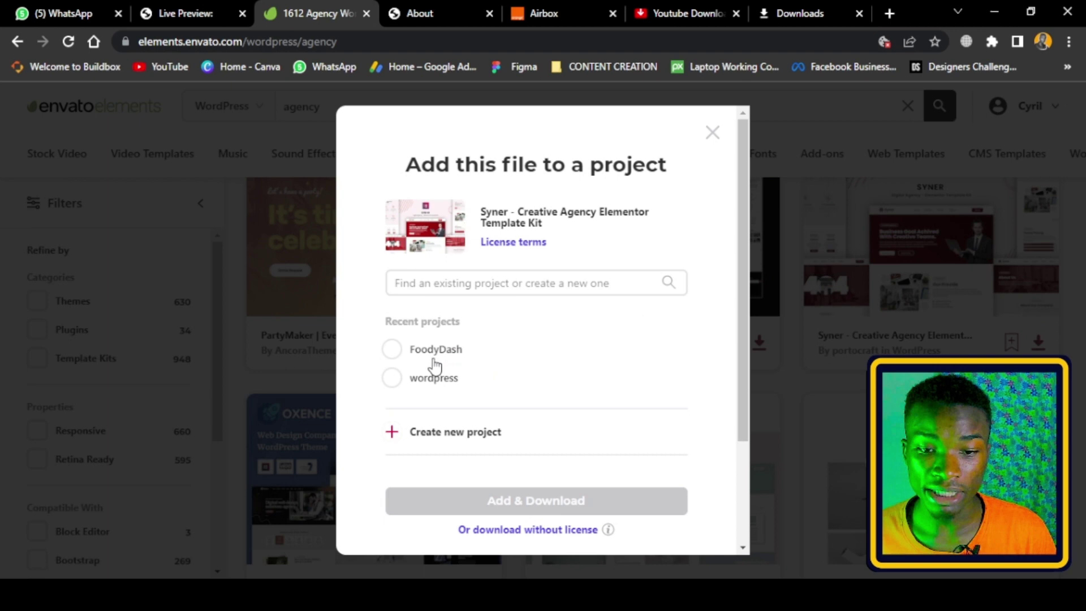
click(438, 380)
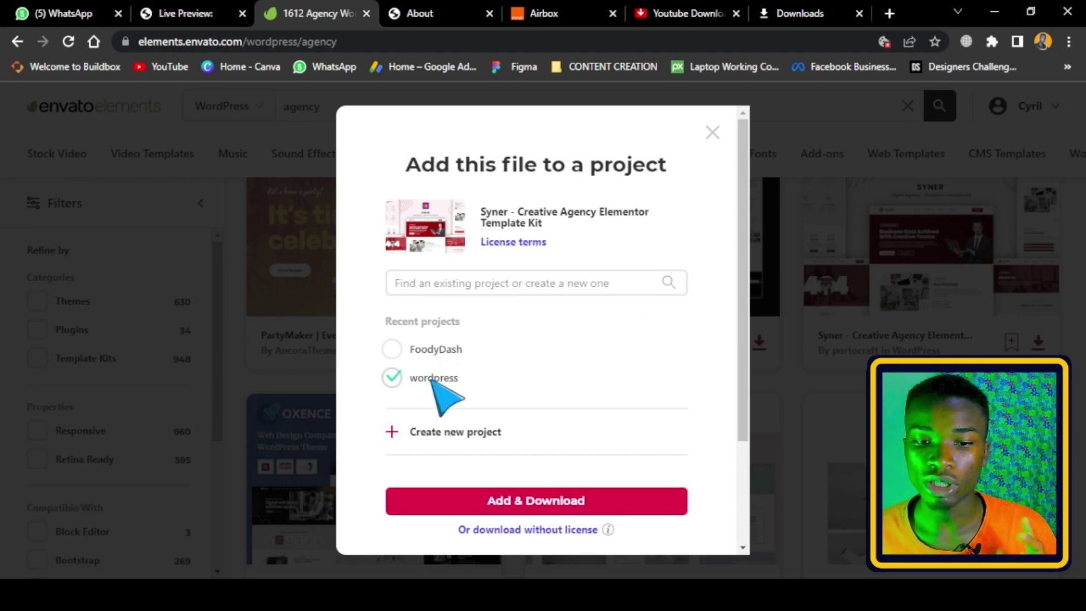
click(500, 502)
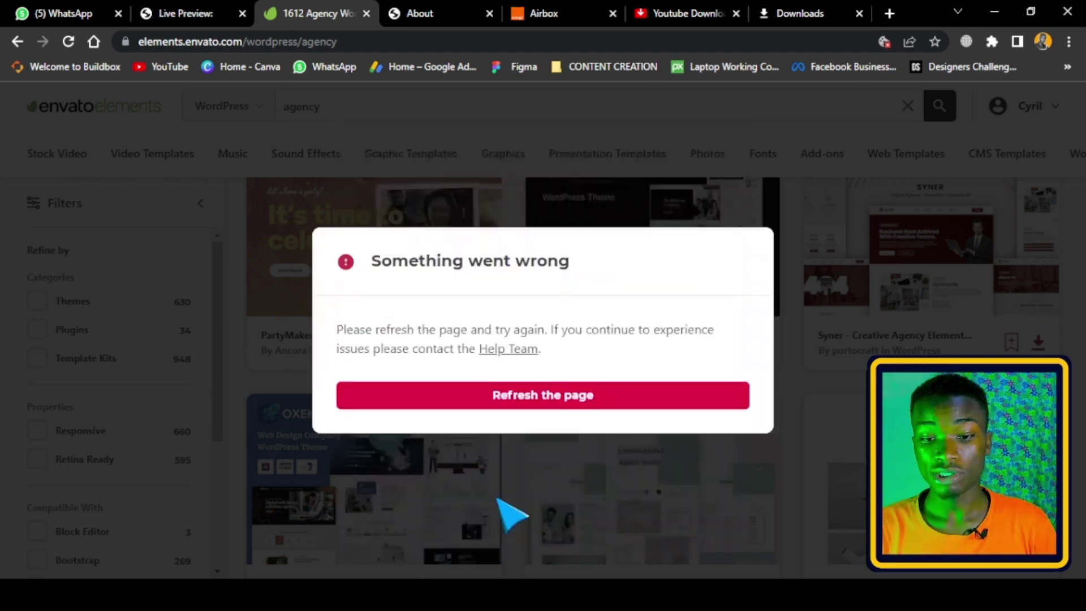
click(513, 411)
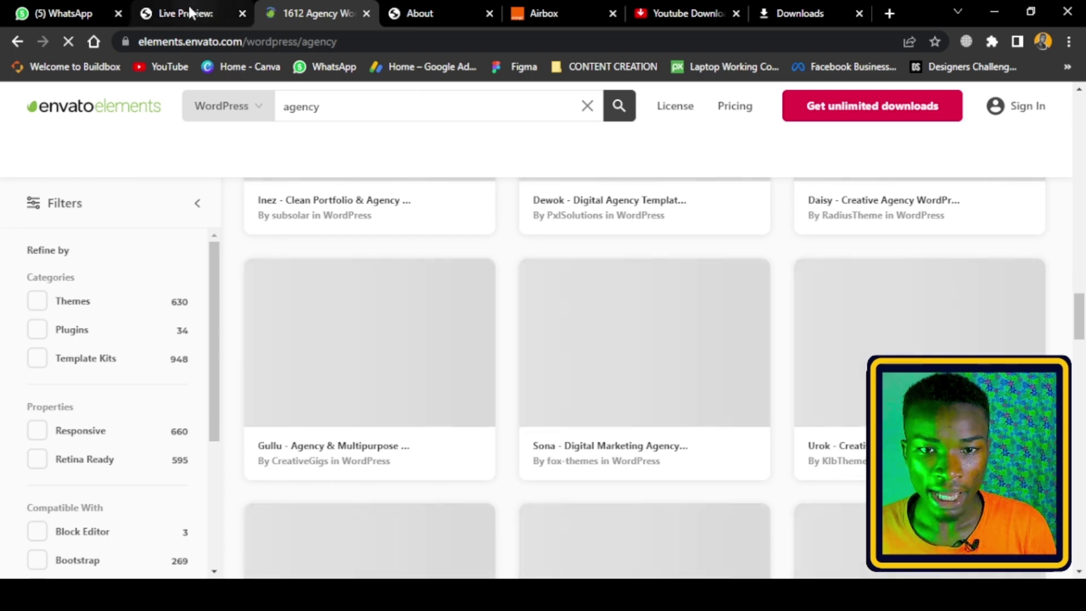
Leave the WordPress customizer for Add Themes and scroll the popular themes list.
click(182, 18)
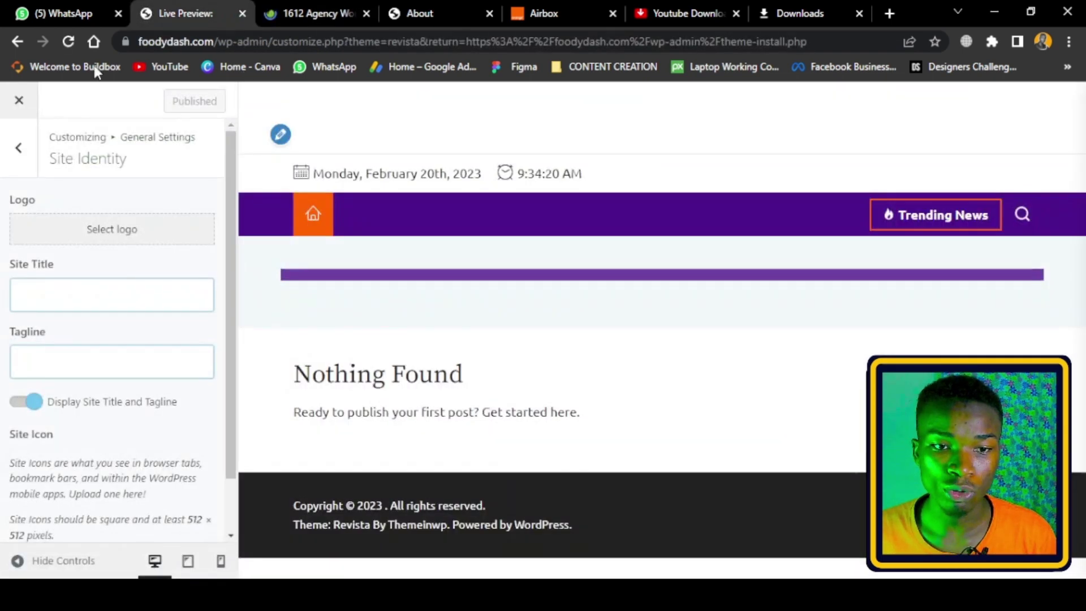
click(14, 46)
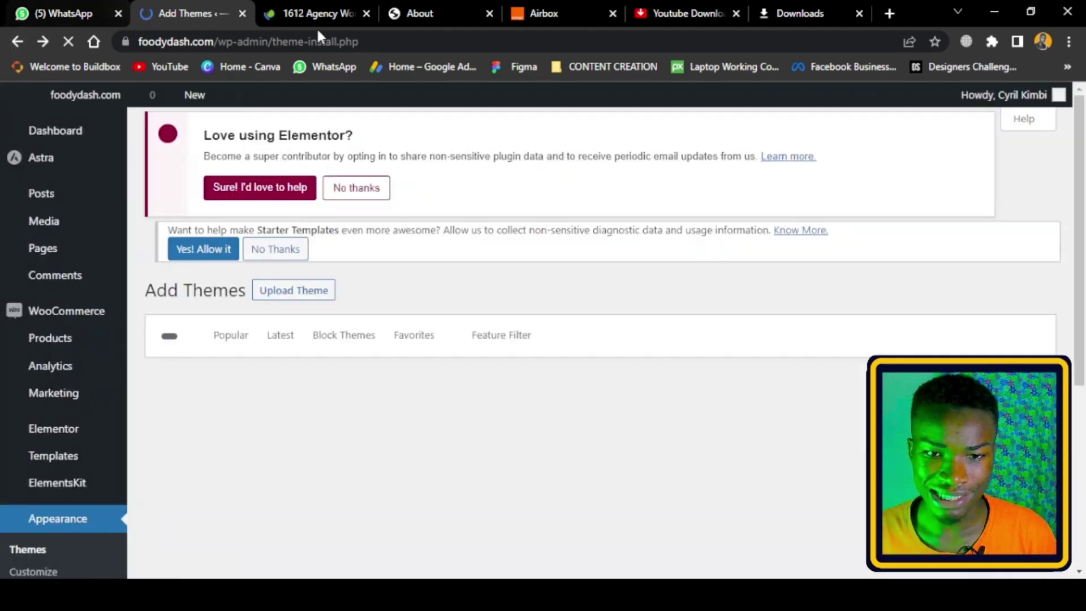
click(331, 12)
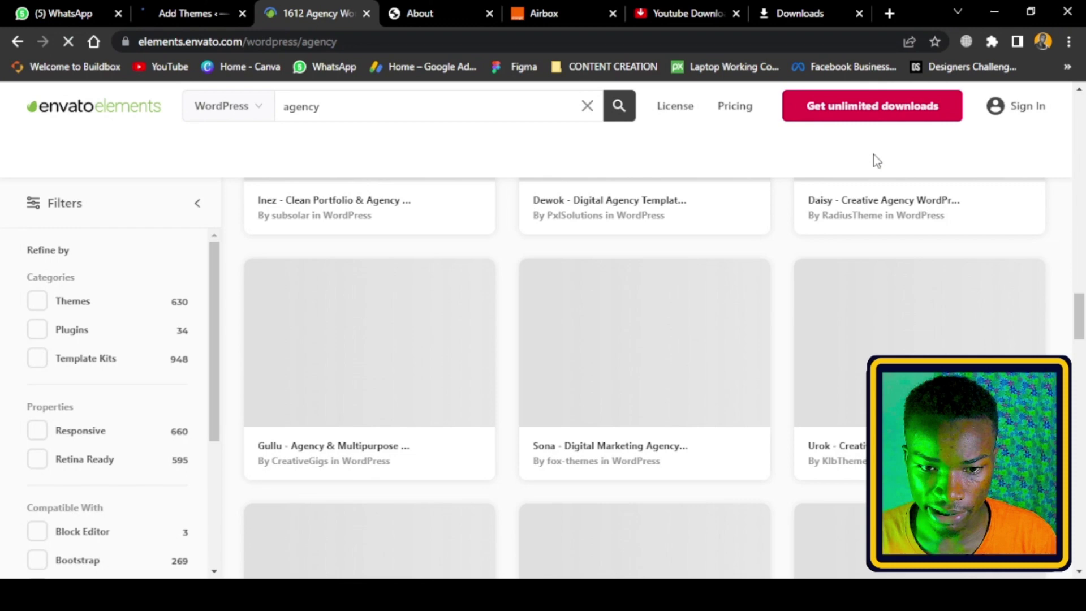
click(170, 11)
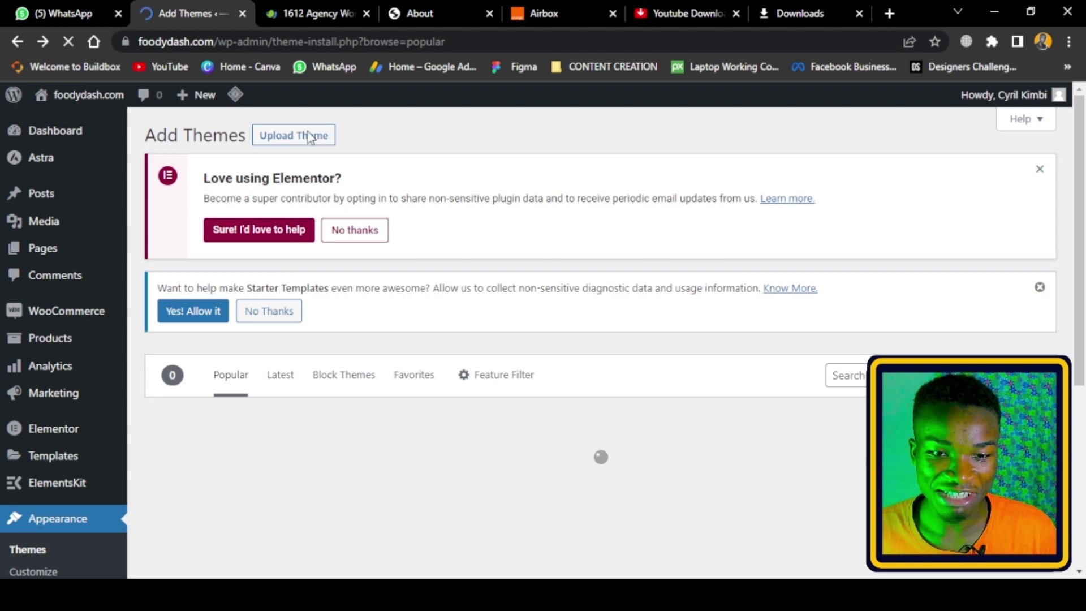
scroll(314, 146, down, 10)
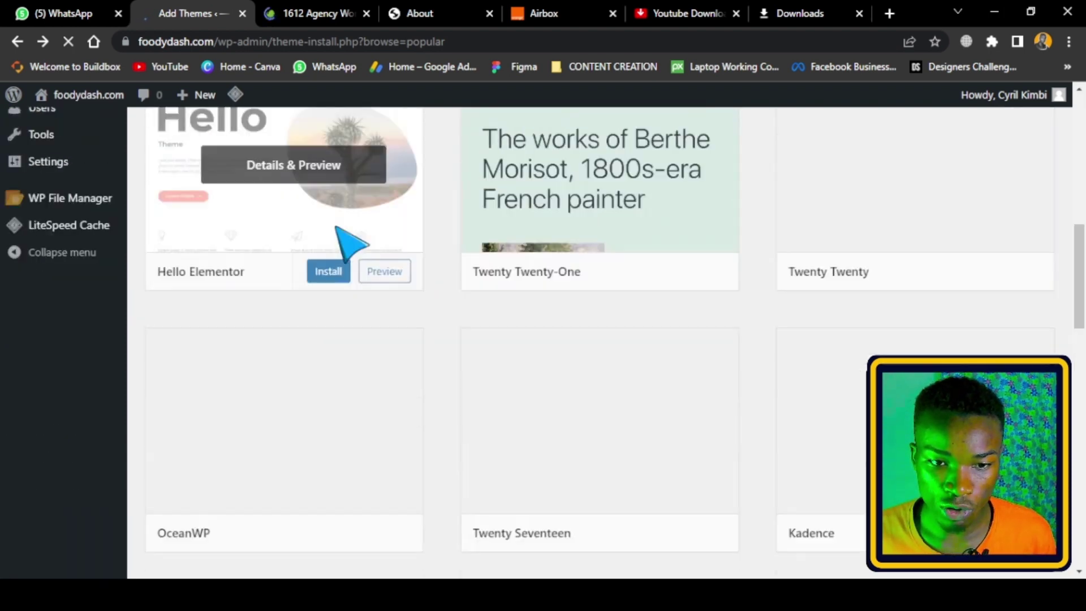
scroll(346, 240, up, 10)
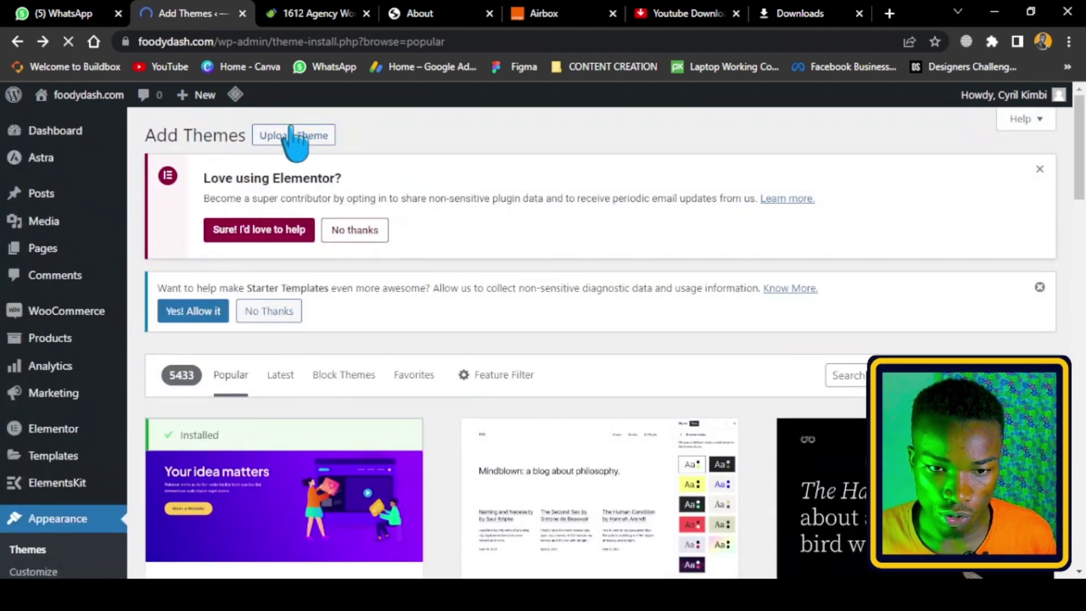
Upload the jobbe theme zip file and start installing it.
click(290, 137)
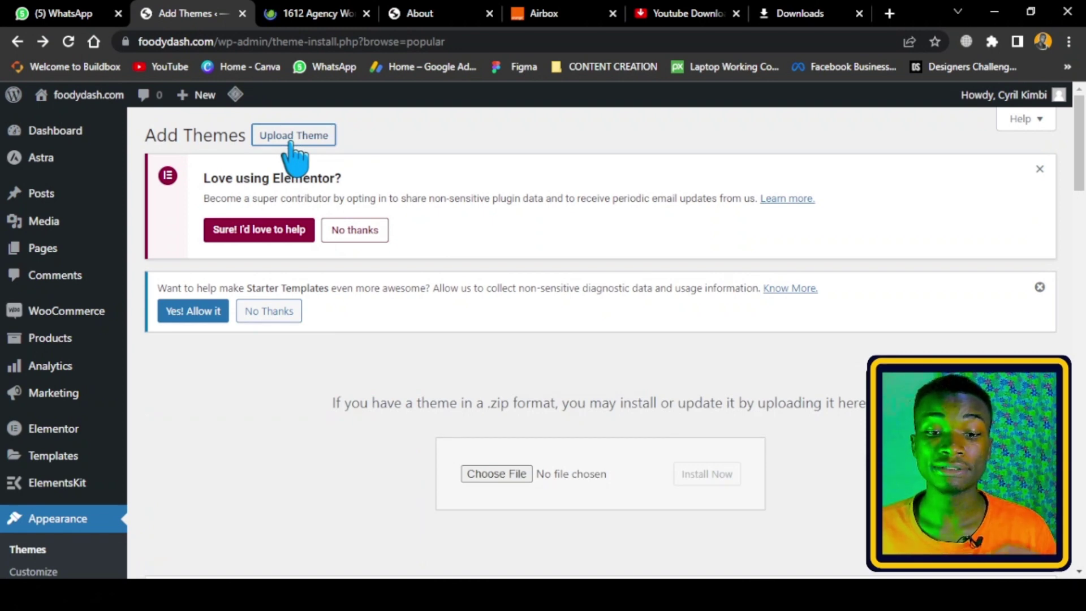
scroll(477, 461, down, 1)
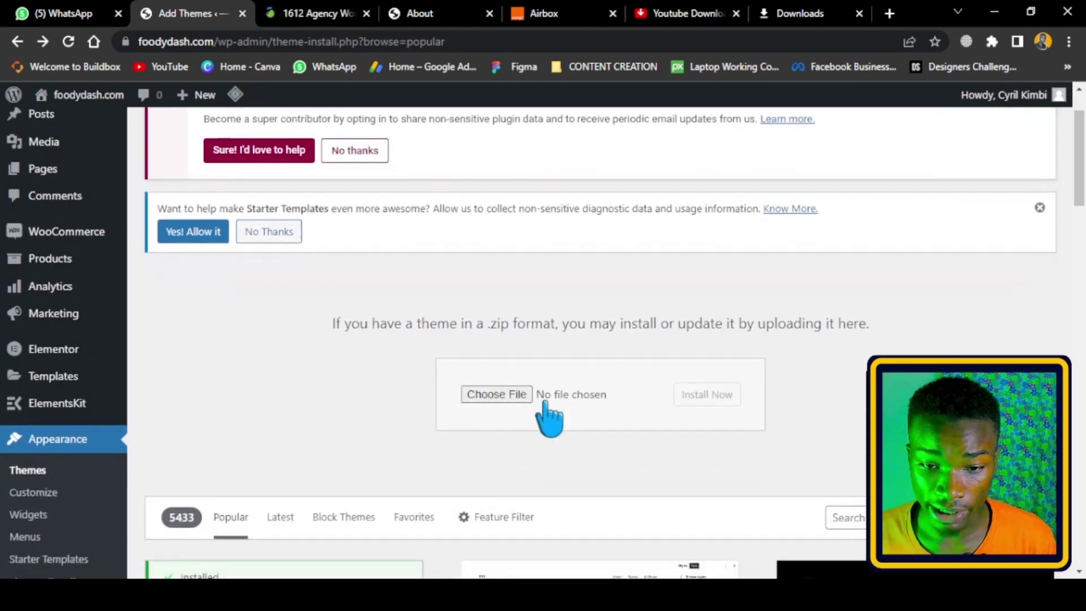
click(489, 396)
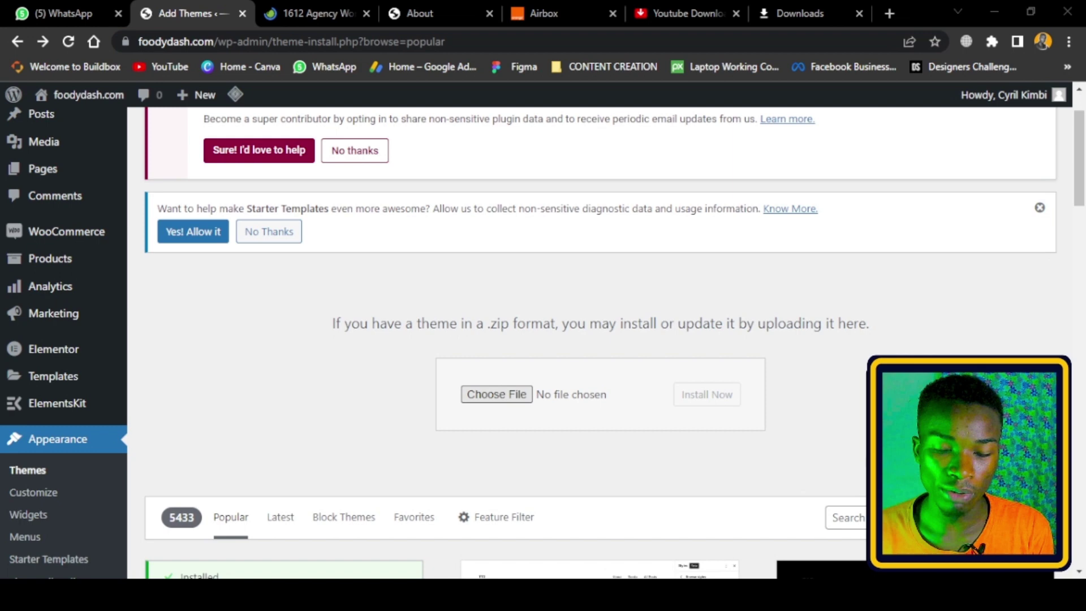
scroll(600, 339, down, 1)
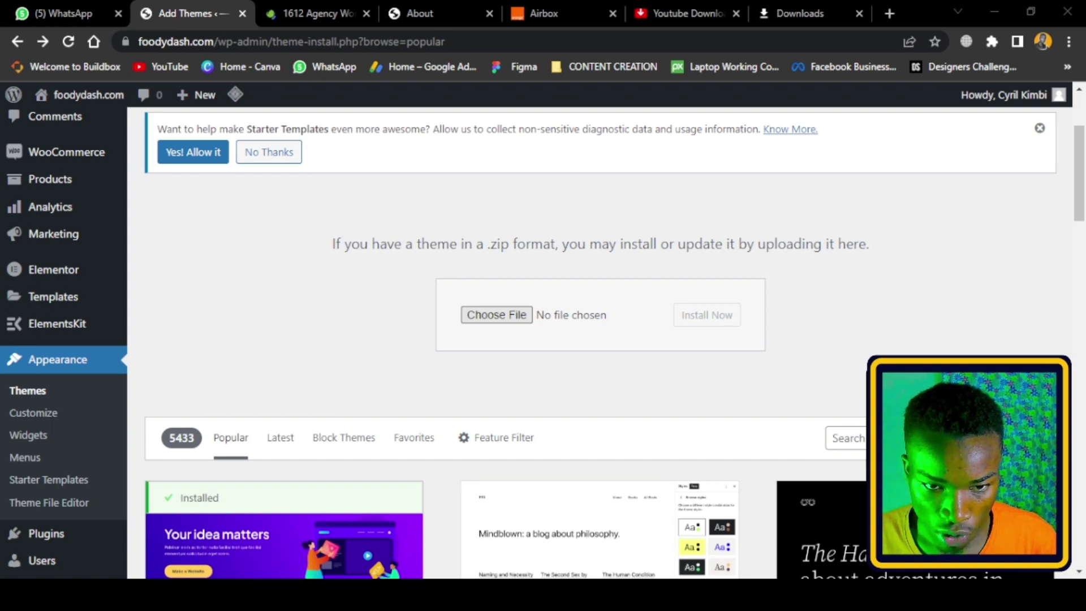
click(666, 472)
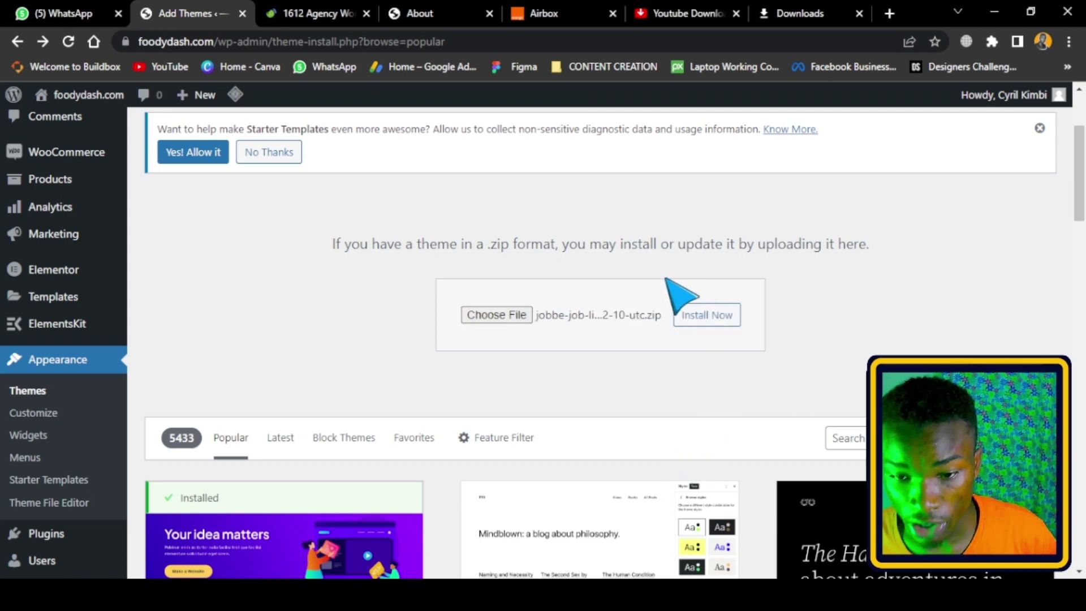
click(719, 326)
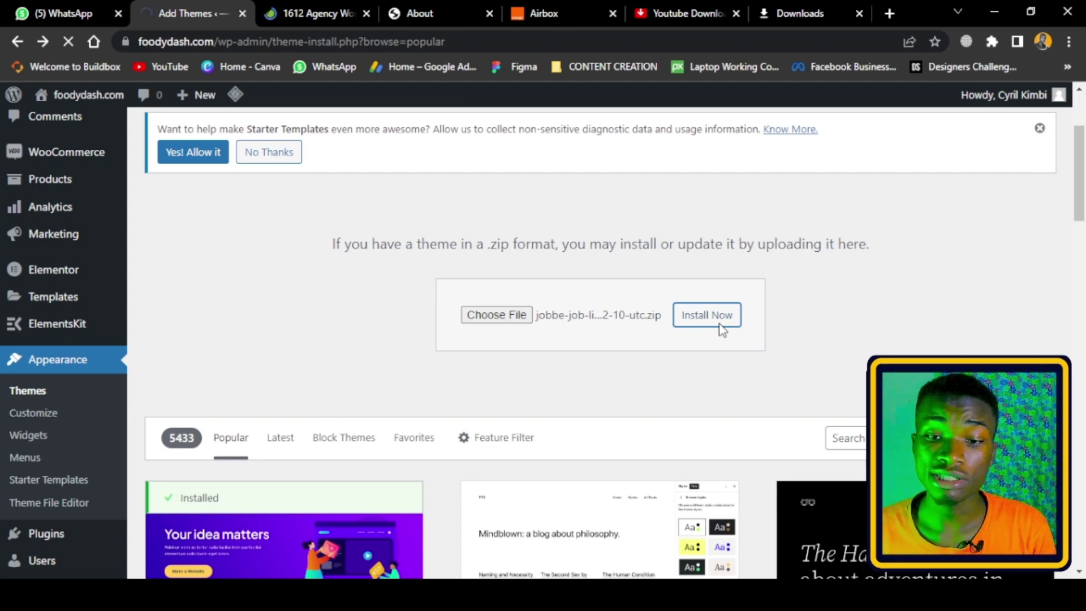
Read the install log down to 'Theme installation failed' for the missing style.css.
scroll(640, 436, down, 1)
scroll(639, 436, down, 2)
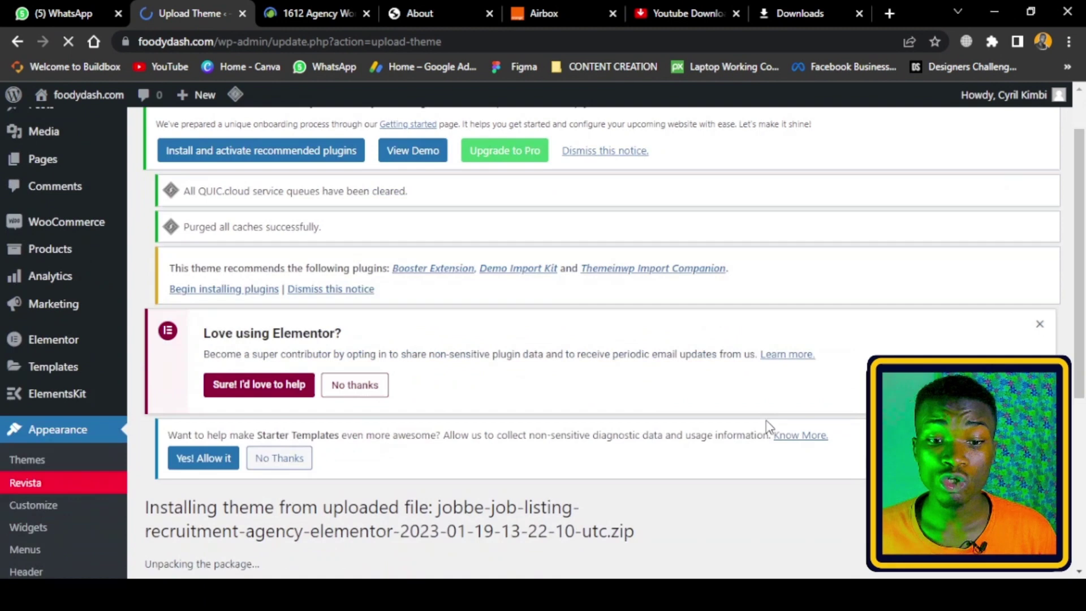
scroll(770, 427, down, 4)
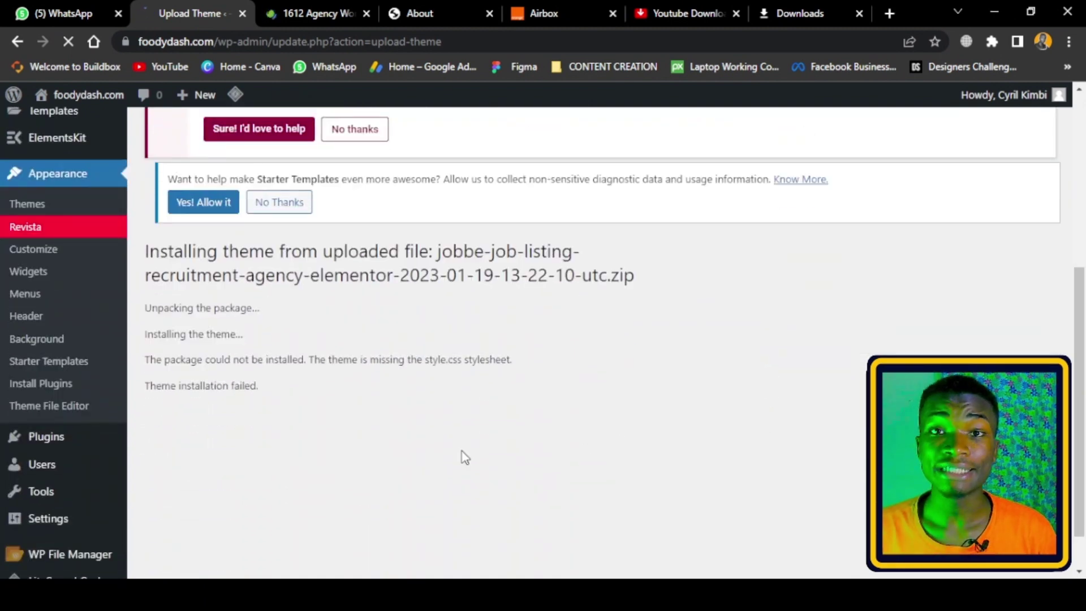
scroll(390, 509, up, 1)
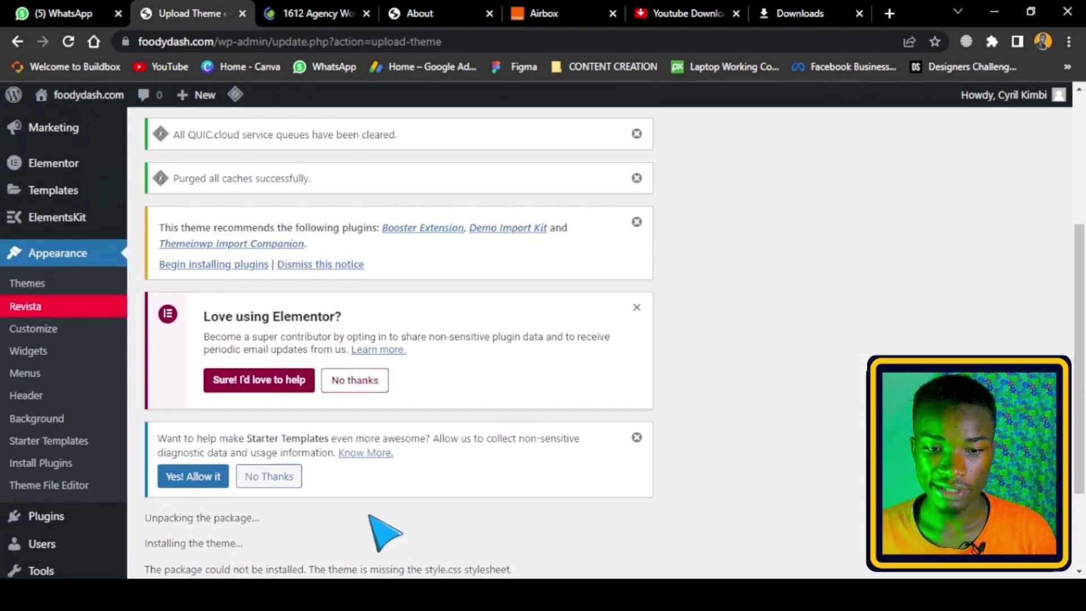